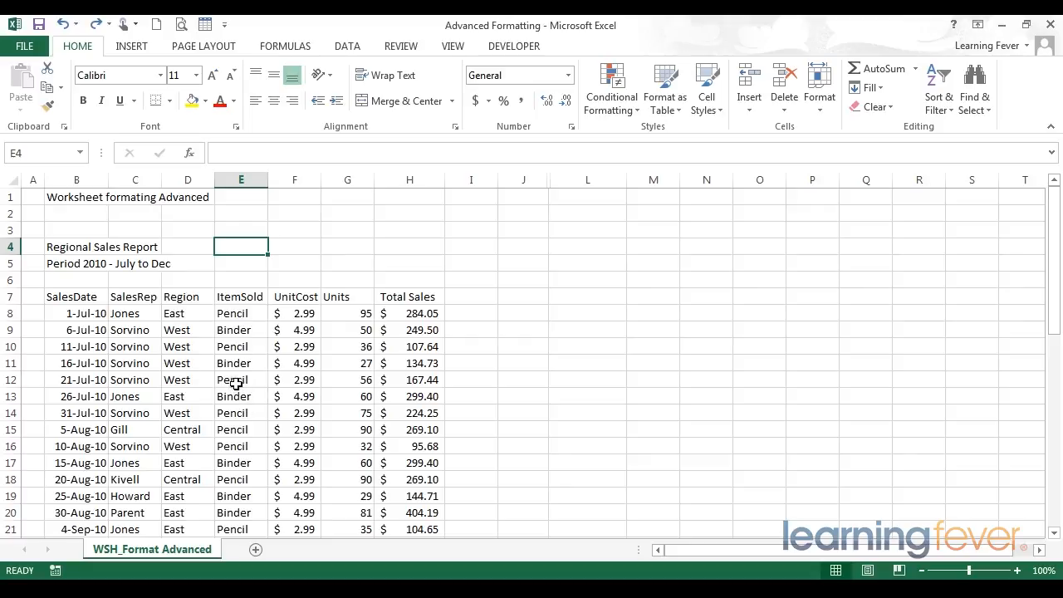
- Select a cell inside the sales data range B7:H31
{"action": "left_click", "coordinate": [237, 384]}
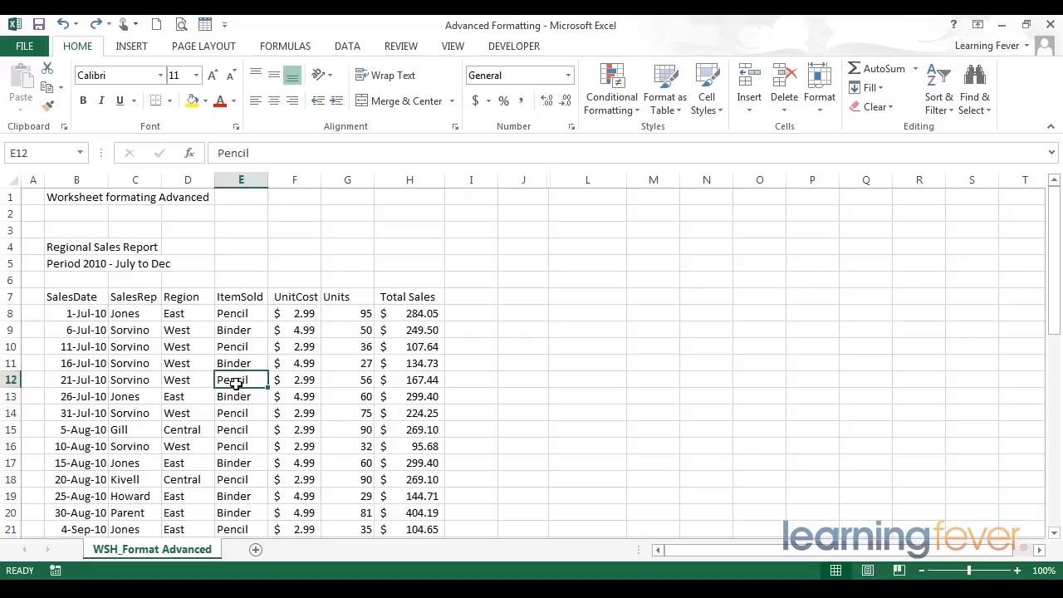
{"action": "left_click_drag", "start_coordinate": [84, 297], "coordinate": [402, 301]}
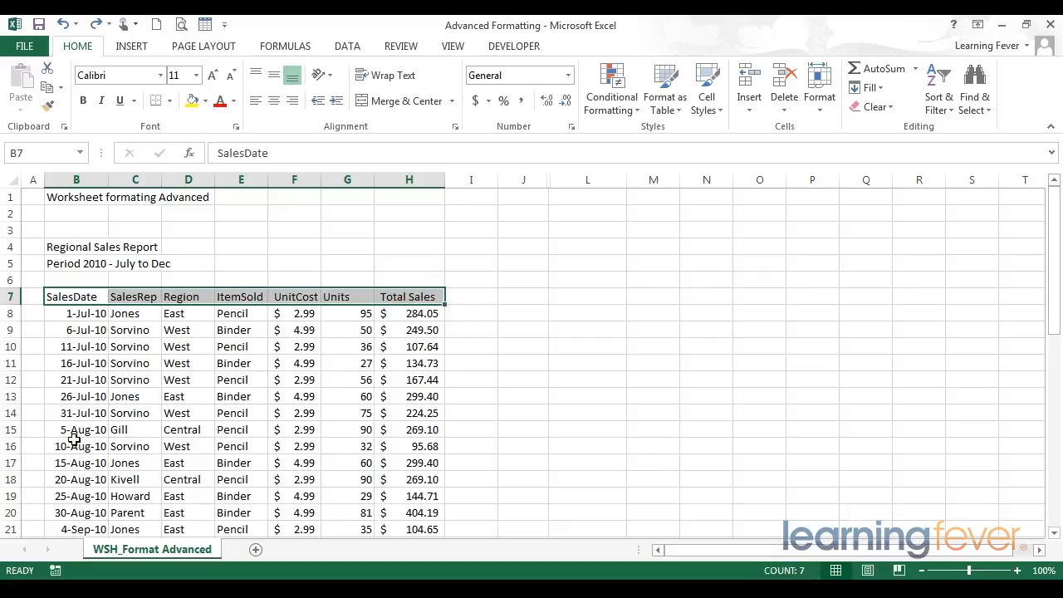
{"action": "left_click", "coordinate": [227, 381]}
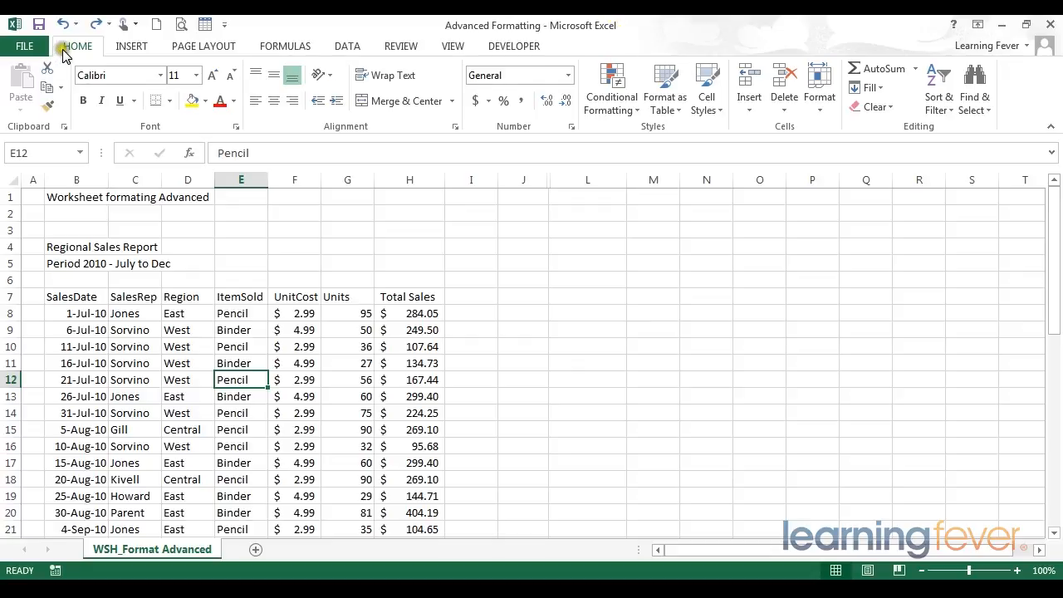
- Format =$B$7:$H$31 as a table in a light blue style, keeping 'My table has headers' checked
{"action": "left_click", "coordinate": [668, 86]}
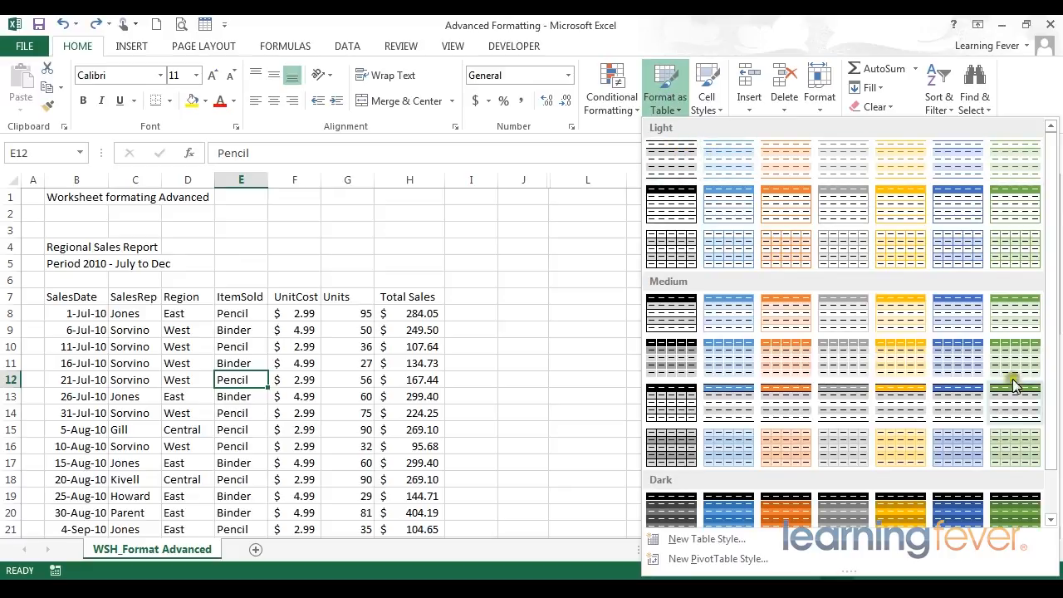
{"action": "left_click", "coordinate": [728, 168]}
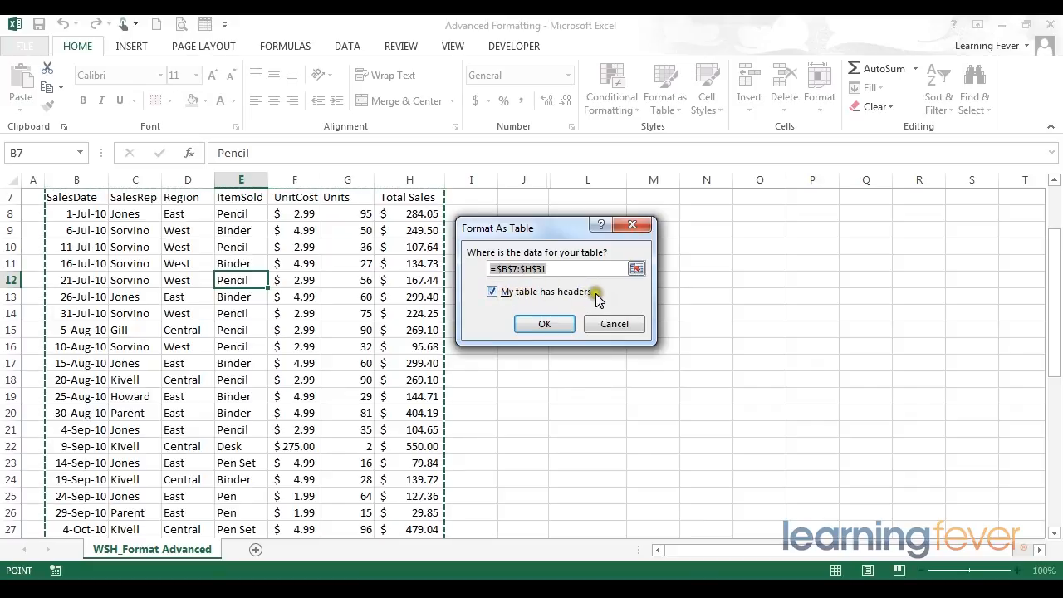
{"action": "left_click", "coordinate": [492, 293]}
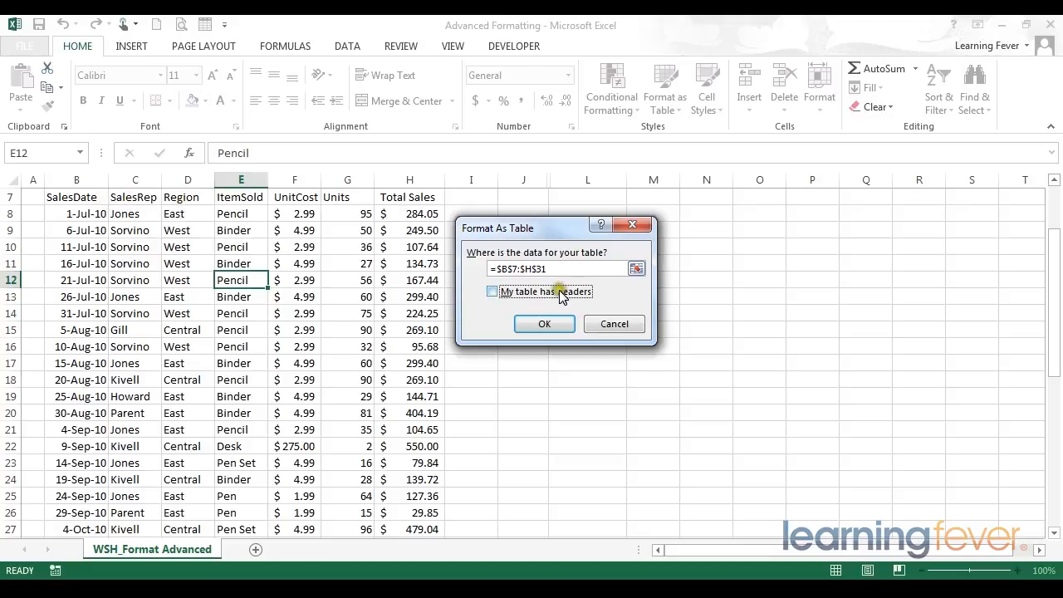
{"action": "left_click", "coordinate": [494, 295]}
{"action": "left_click", "coordinate": [552, 324]}
- Create the table from B7:H31 and select cells outside and inside it to view its formatting
{"action": "left_click", "coordinate": [545, 323]}
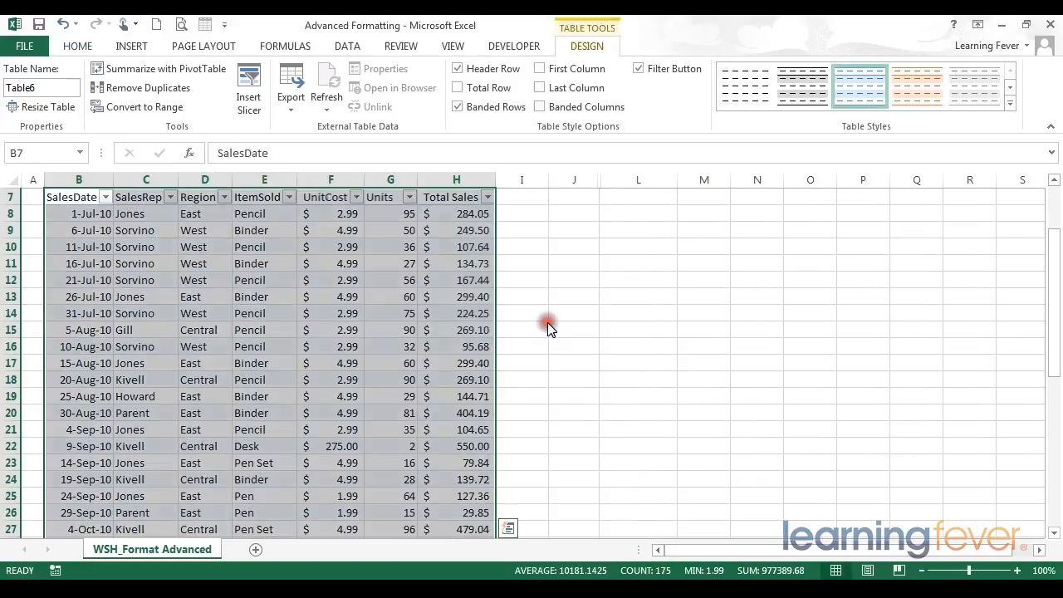
{"action": "scroll", "coordinate": [548, 330], "scroll_direction": "up", "scroll_amount": 2}
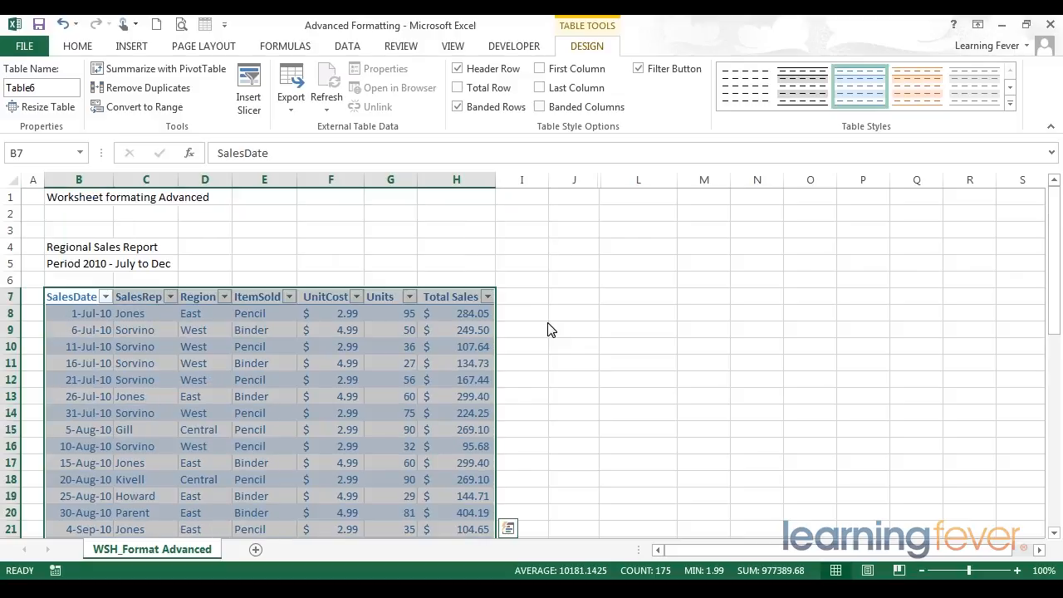
{"action": "left_click", "coordinate": [547, 329]}
{"action": "left_click", "coordinate": [446, 335]}
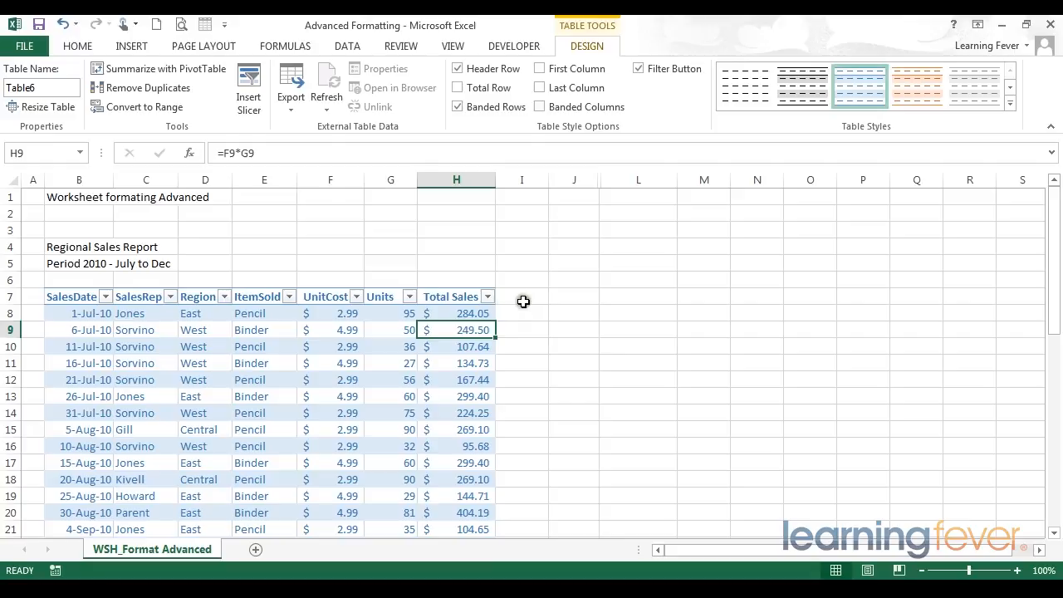
{"action": "left_click", "coordinate": [464, 299]}
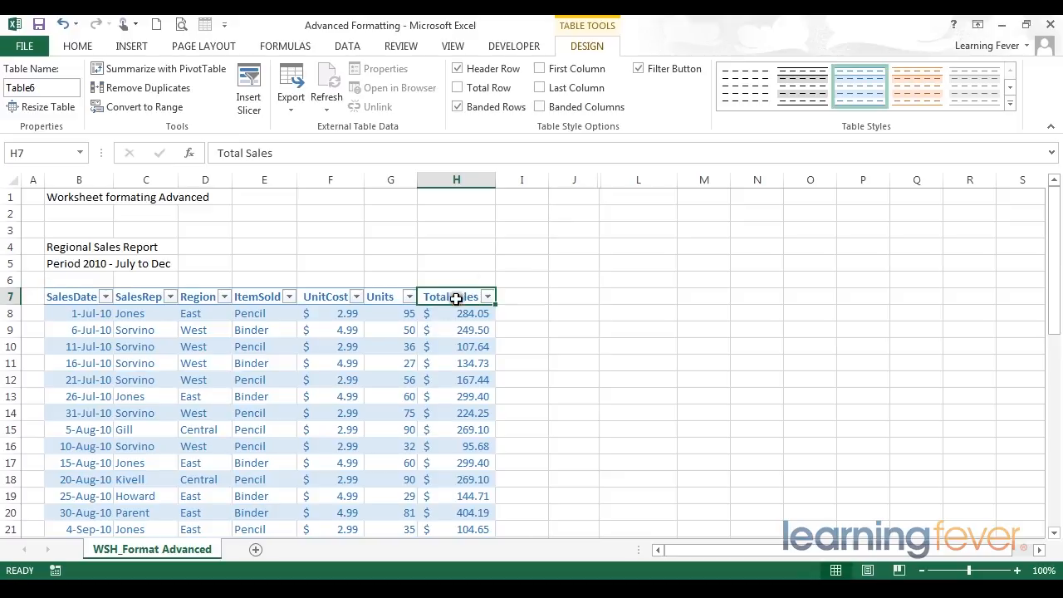
- Select data rows to inspect the banding, and expand the full Table Styles gallery
{"action": "left_click_drag", "start_coordinate": [79, 315], "coordinate": [469, 330]}
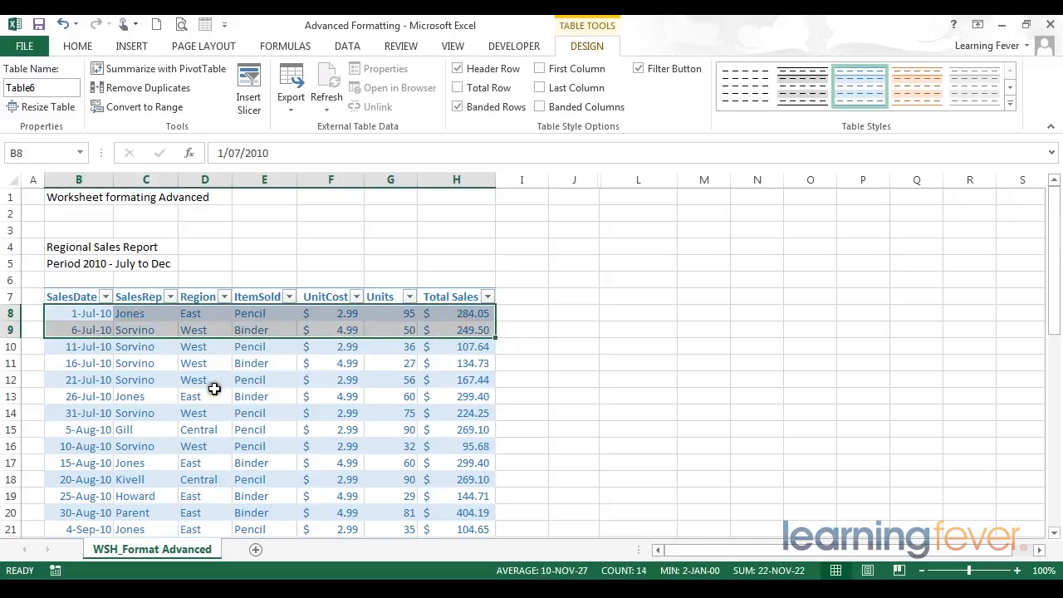
{"action": "left_click_drag", "start_coordinate": [93, 347], "coordinate": [470, 351]}
{"action": "scroll", "coordinate": [470, 352], "scroll_direction": "down", "scroll_amount": 7}
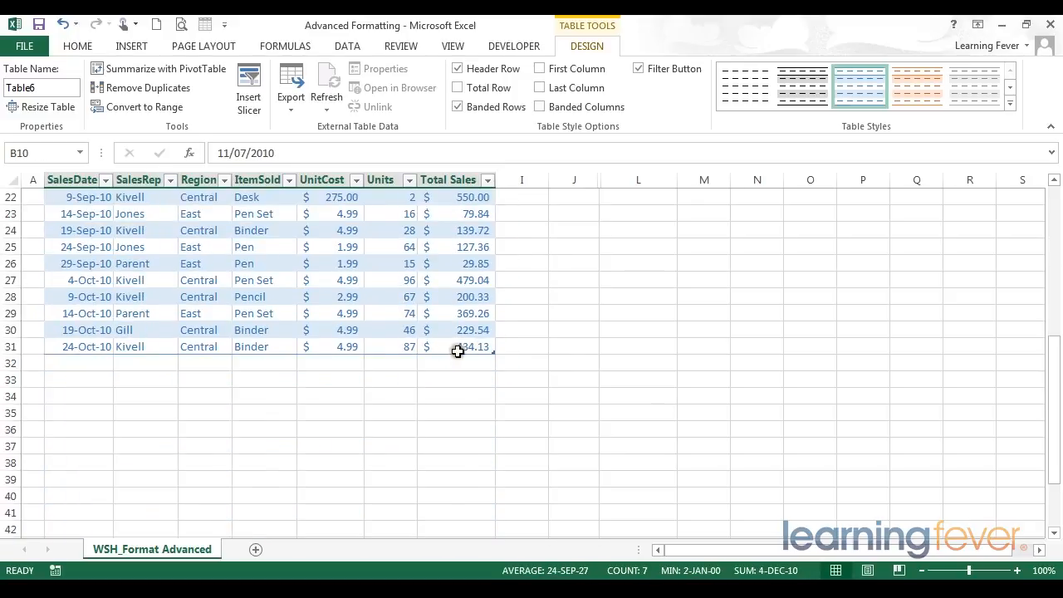
{"action": "scroll", "coordinate": [471, 351], "scroll_direction": "up", "scroll_amount": 7}
{"action": "left_click", "coordinate": [475, 346]}
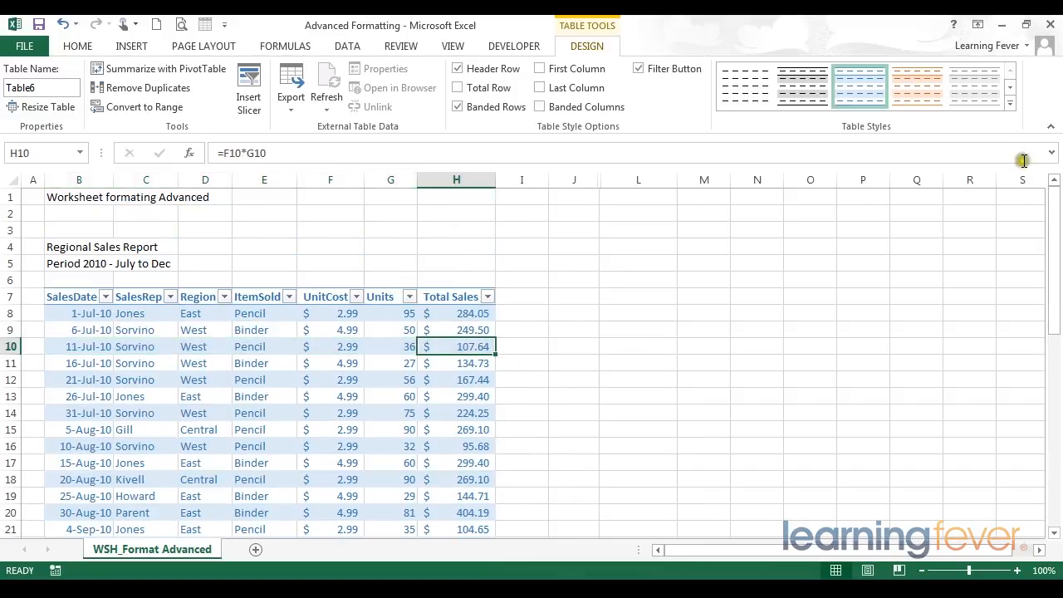
{"action": "left_click", "coordinate": [1010, 106]}
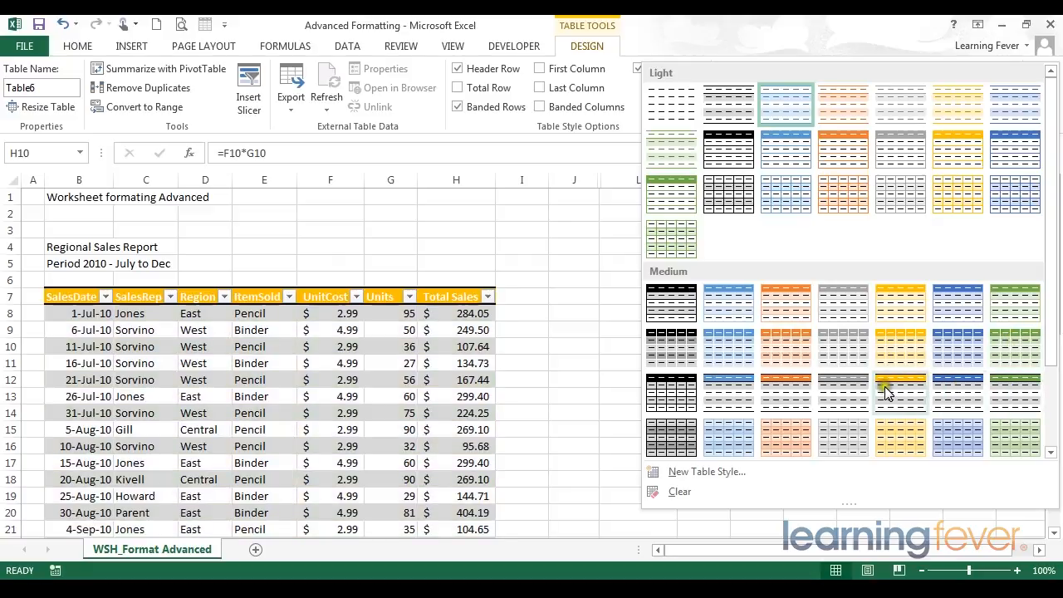
- Apply a medium blue table style with a dark blue header and grey banded rows
{"action": "left_click", "coordinate": [972, 396]}
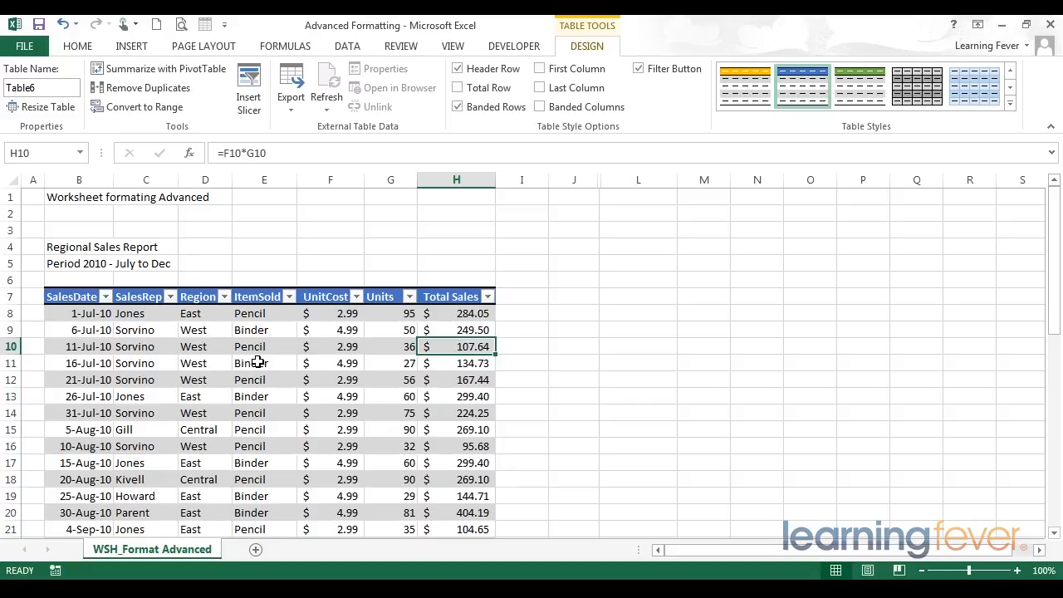
- Check the ItemSold filter menu without changes, then select cells ending inside the table at G9
{"action": "left_click", "coordinate": [288, 298]}
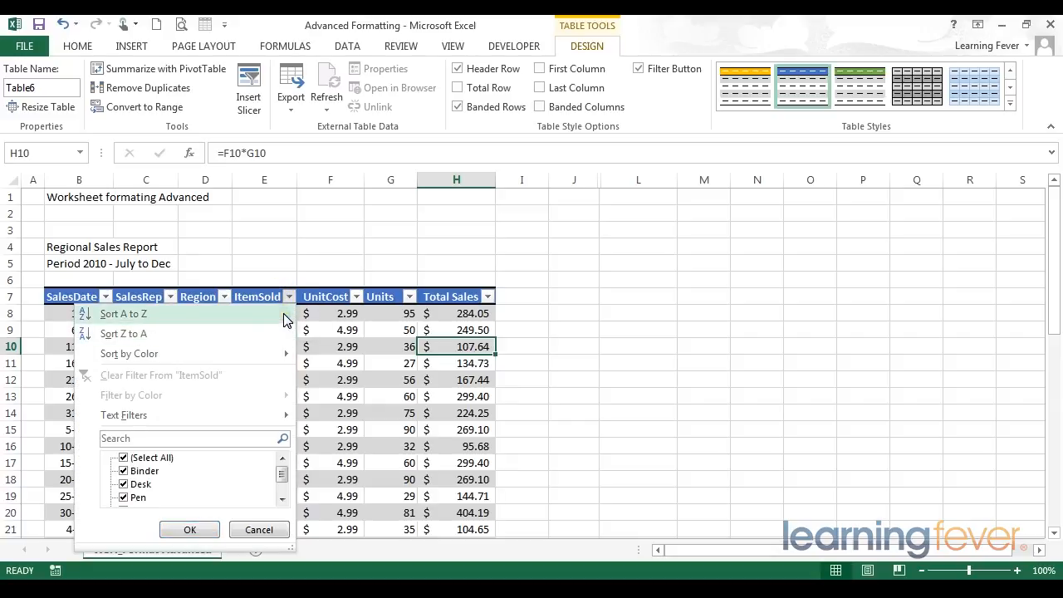
{"action": "left_click", "coordinate": [326, 293]}
{"action": "left_click", "coordinate": [326, 297]}
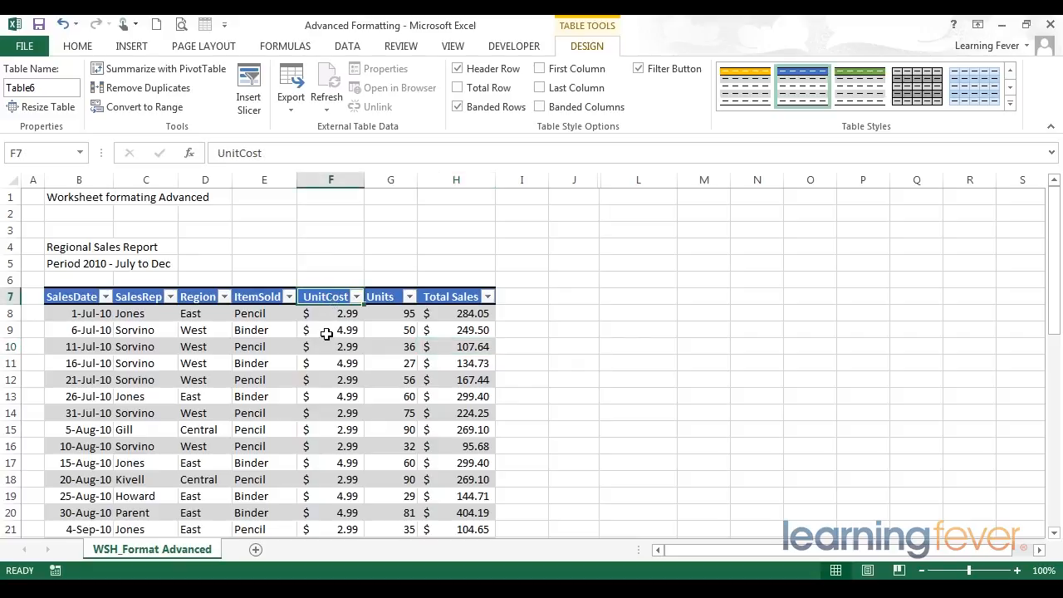
{"action": "left_click", "coordinate": [327, 334]}
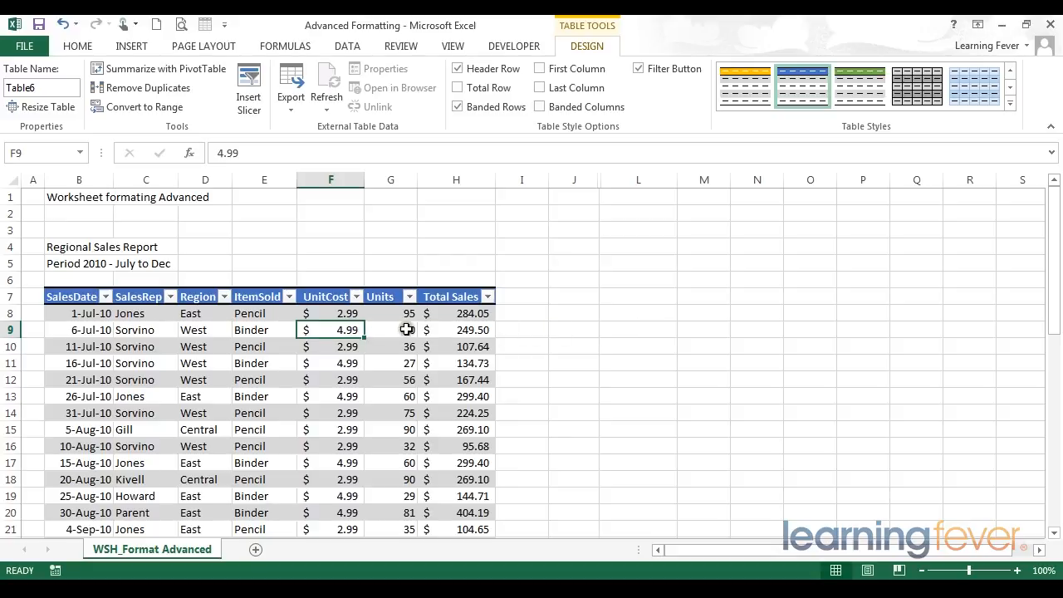
{"action": "left_click", "coordinate": [634, 315]}
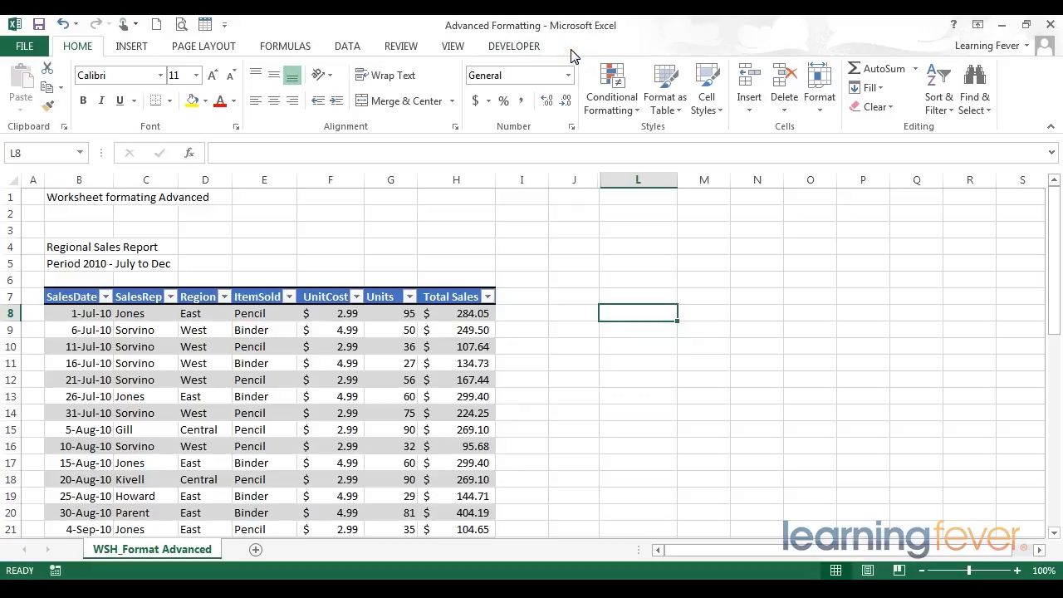
{"action": "left_click", "coordinate": [384, 332]}
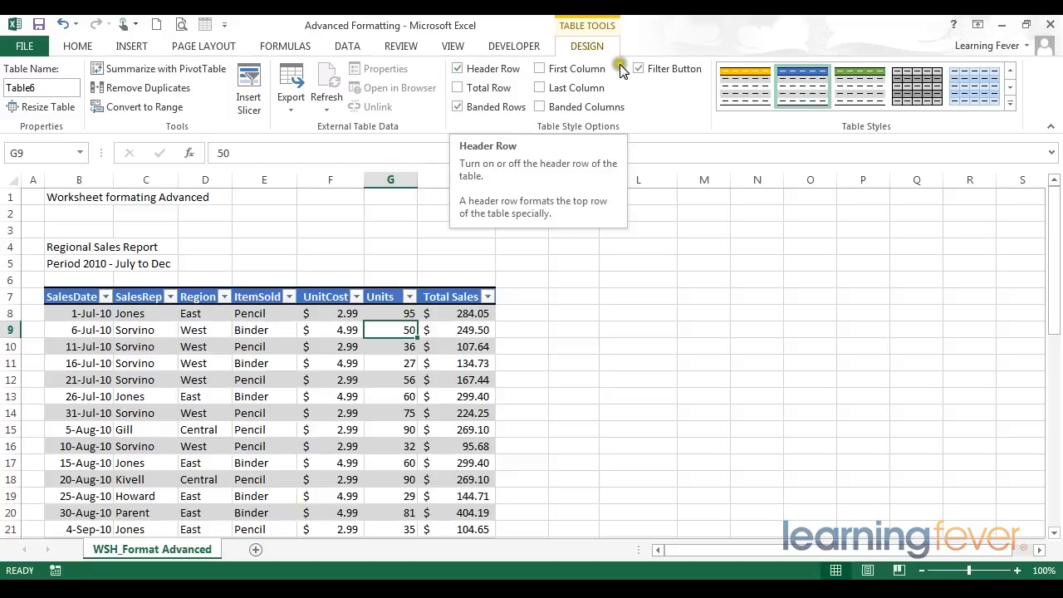
{"action": "left_click", "coordinate": [458, 70]}
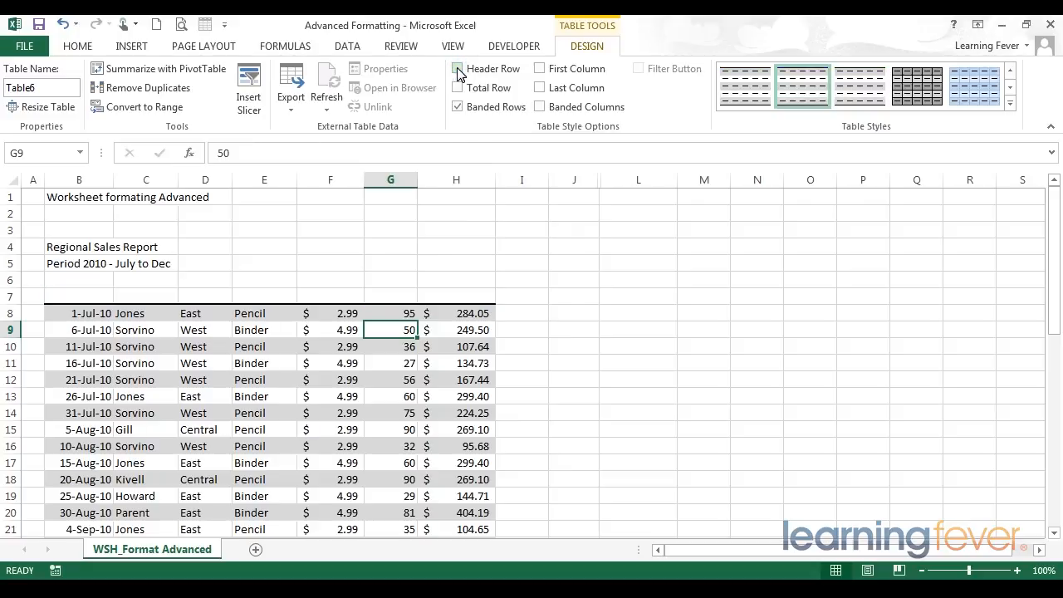
{"action": "left_click", "coordinate": [458, 70]}
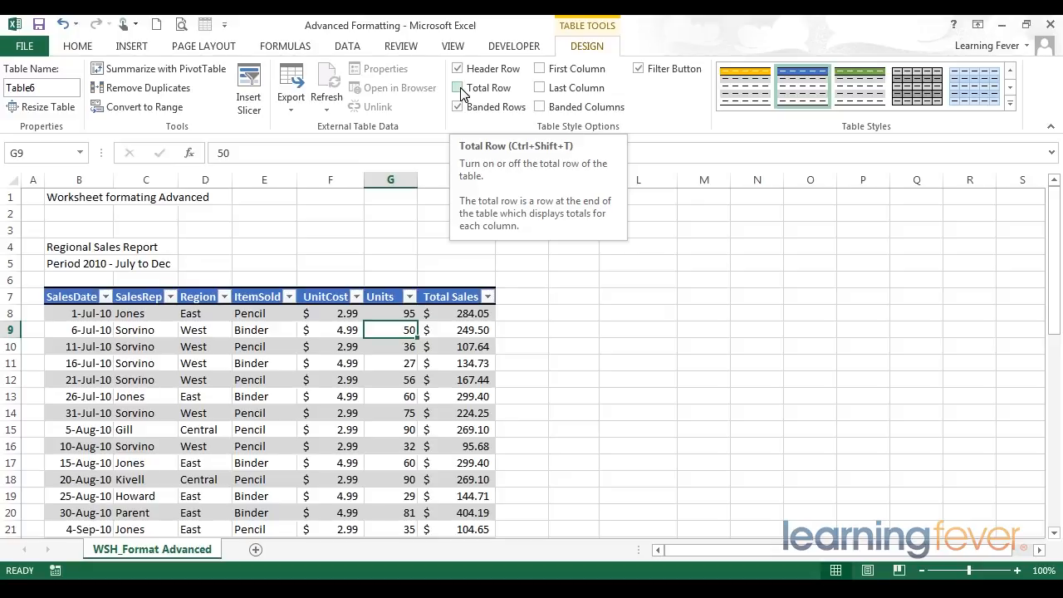
{"action": "left_click", "coordinate": [461, 89]}
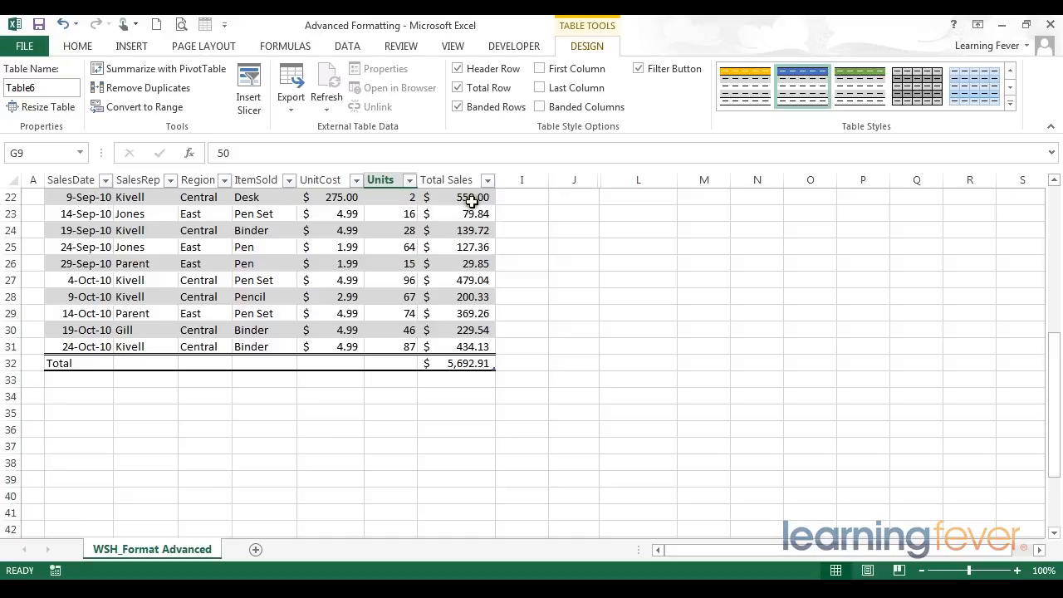
{"action": "left_click", "coordinate": [475, 365]}
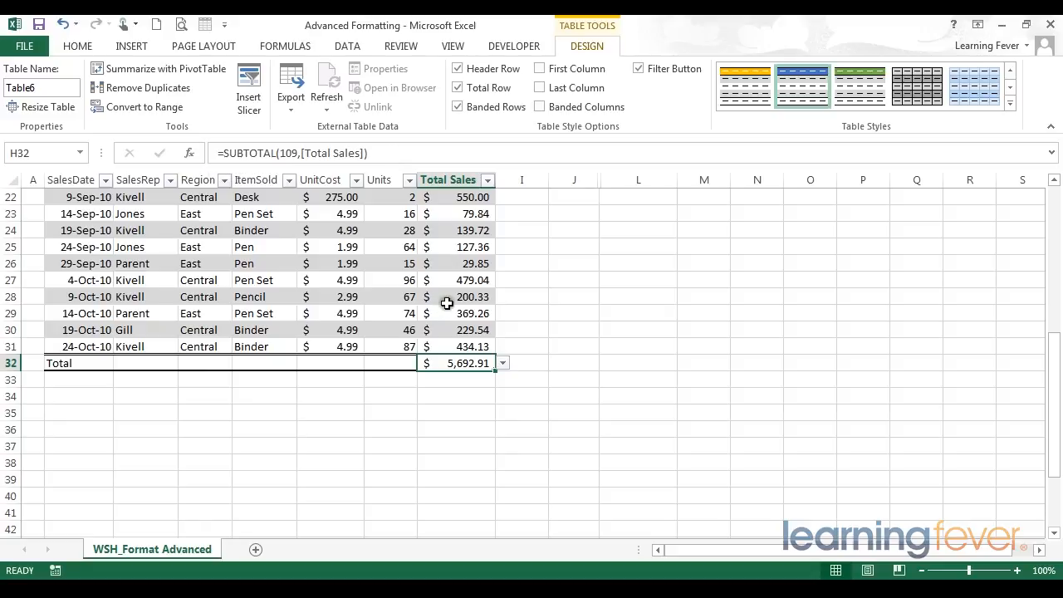
{"action": "left_click", "coordinate": [448, 302]}
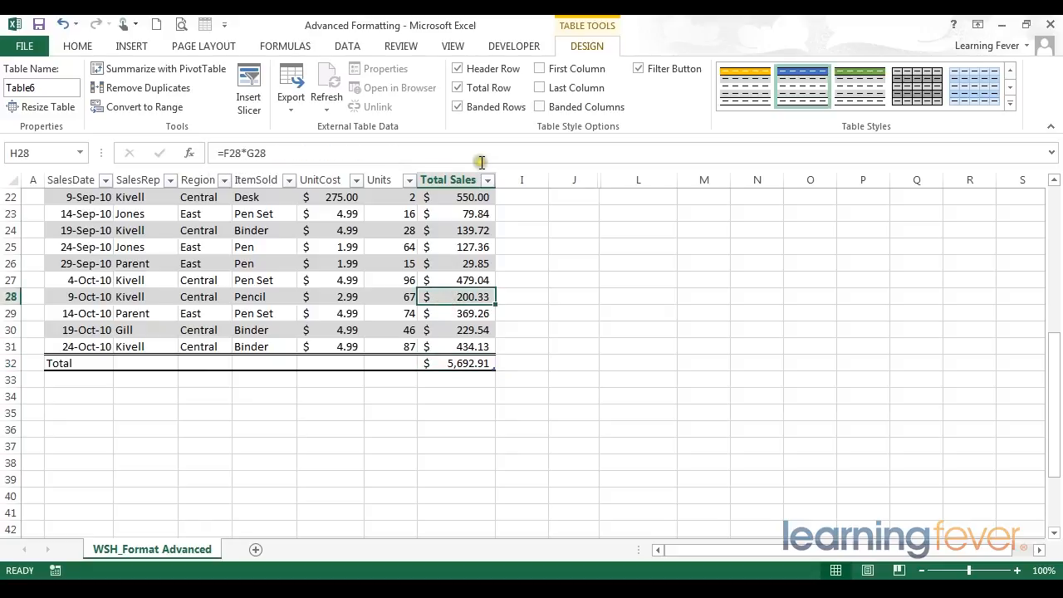
{"action": "left_click", "coordinate": [459, 88]}
{"action": "scroll", "coordinate": [89, 243], "scroll_direction": "up", "scroll_amount": 5}
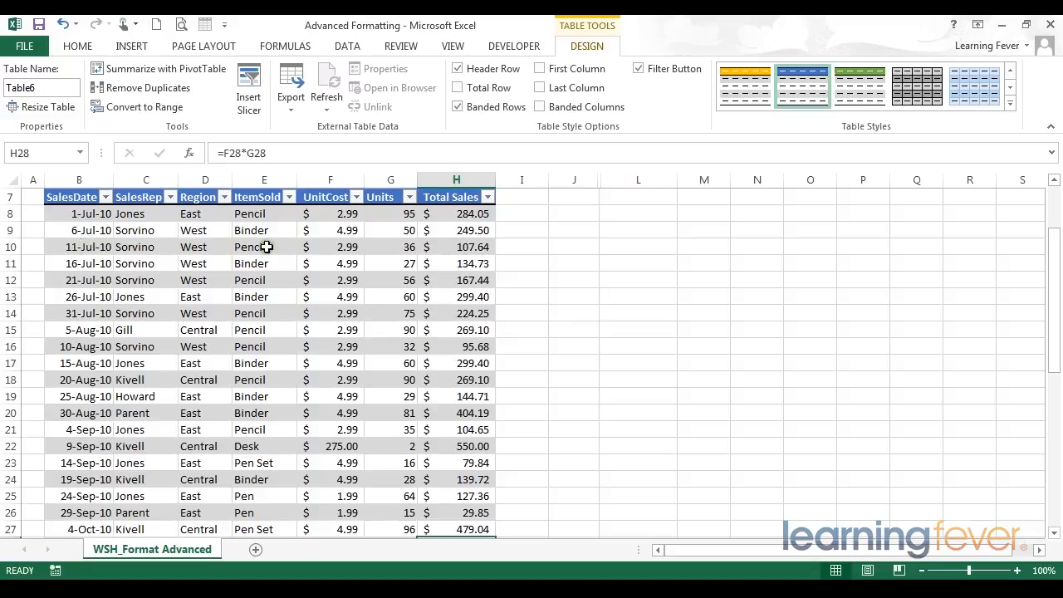
{"action": "left_click", "coordinate": [456, 107]}
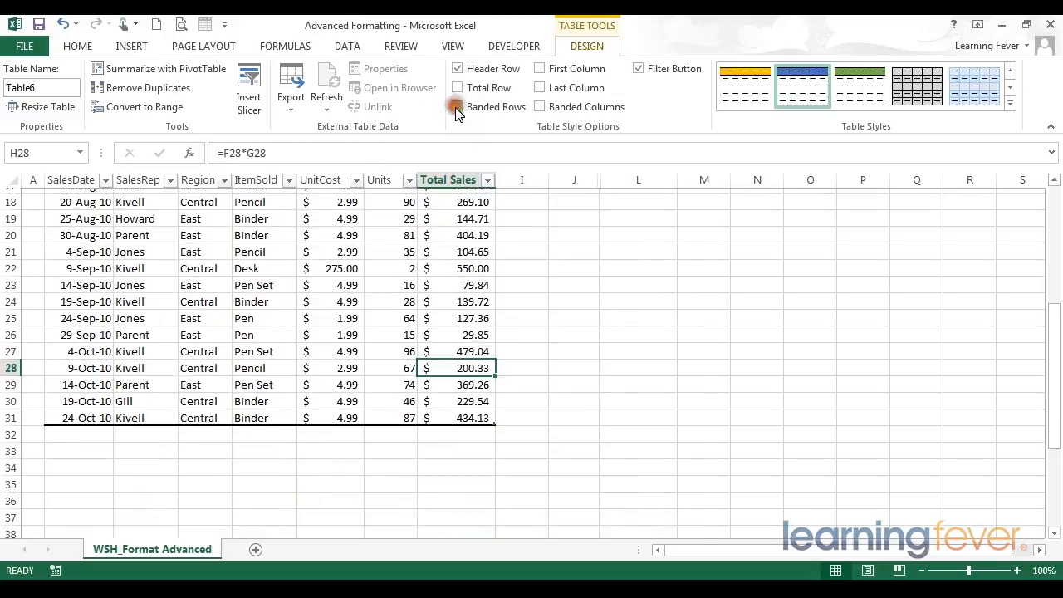
{"action": "scroll", "coordinate": [456, 309], "scroll_direction": "up", "scroll_amount": 6}
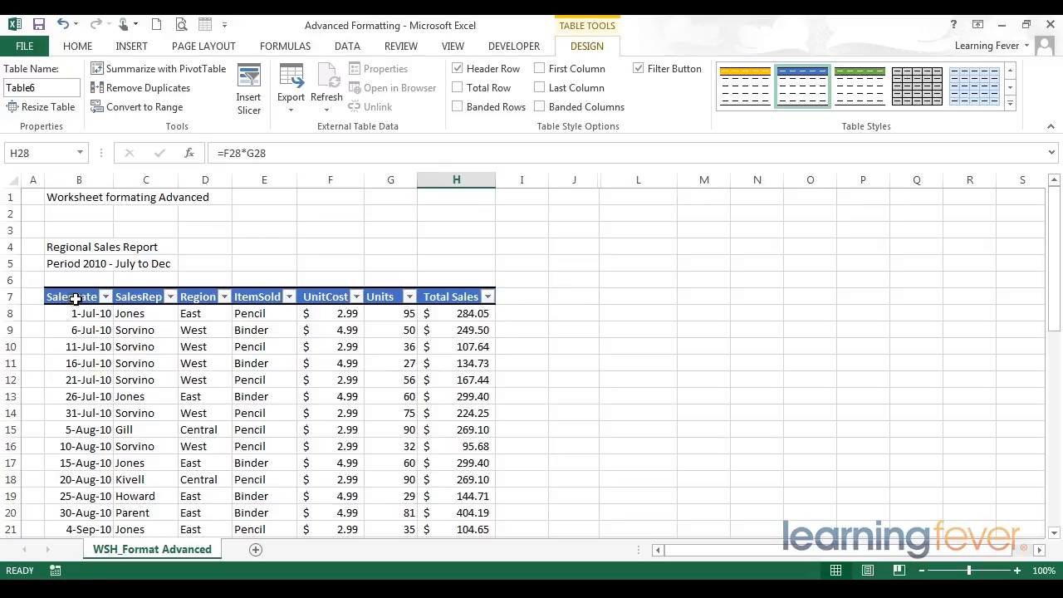
{"action": "left_click_drag", "start_coordinate": [75, 296], "coordinate": [74, 507]}
{"action": "left_click_drag", "start_coordinate": [80, 363], "coordinate": [81, 459]}
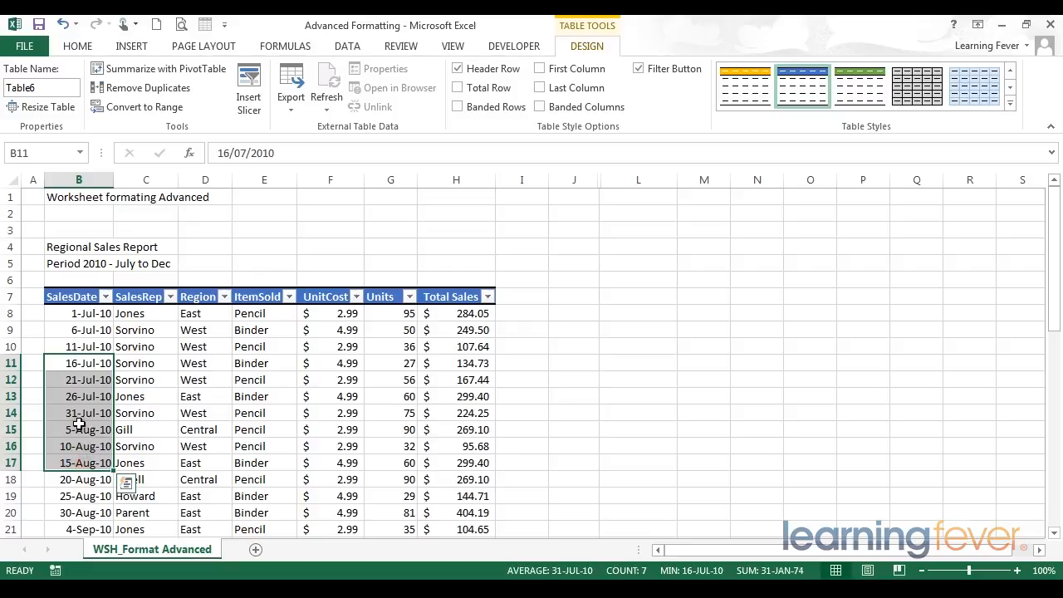
{"action": "left_click", "coordinate": [540, 69]}
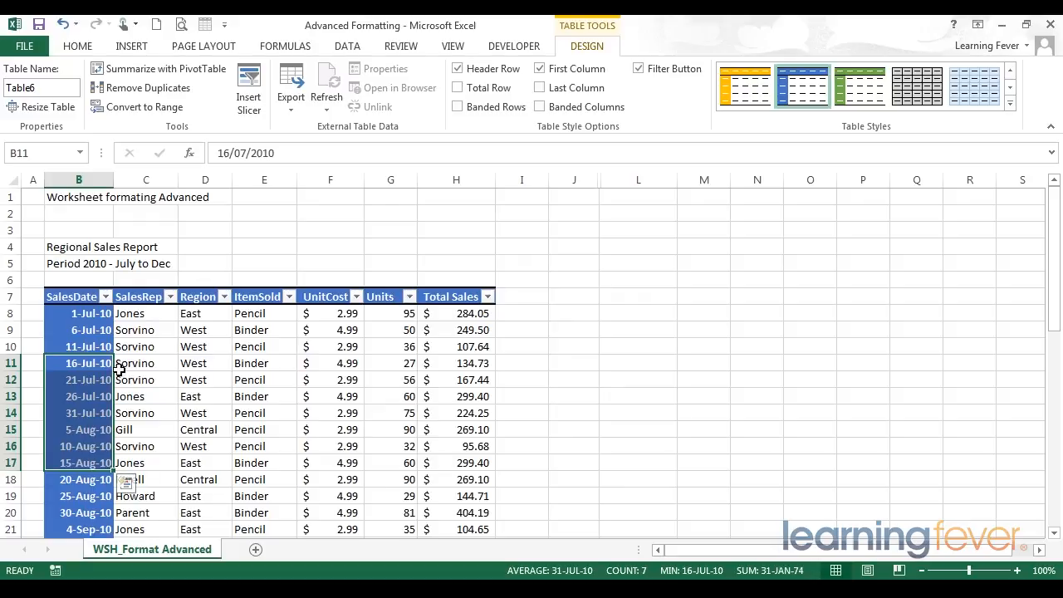
{"action": "left_click", "coordinate": [541, 88]}
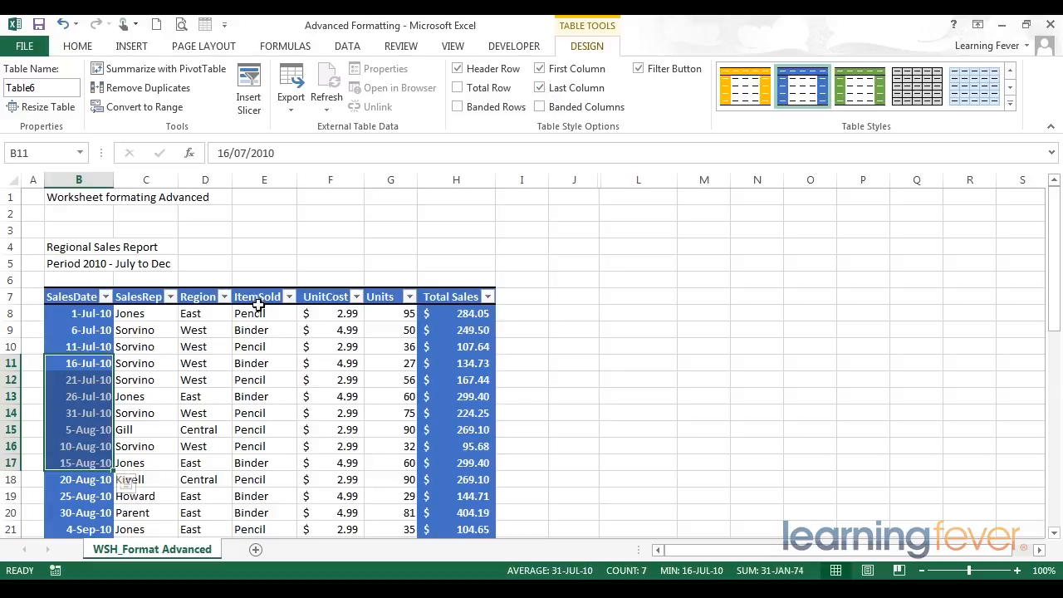
{"action": "left_click", "coordinate": [540, 108]}
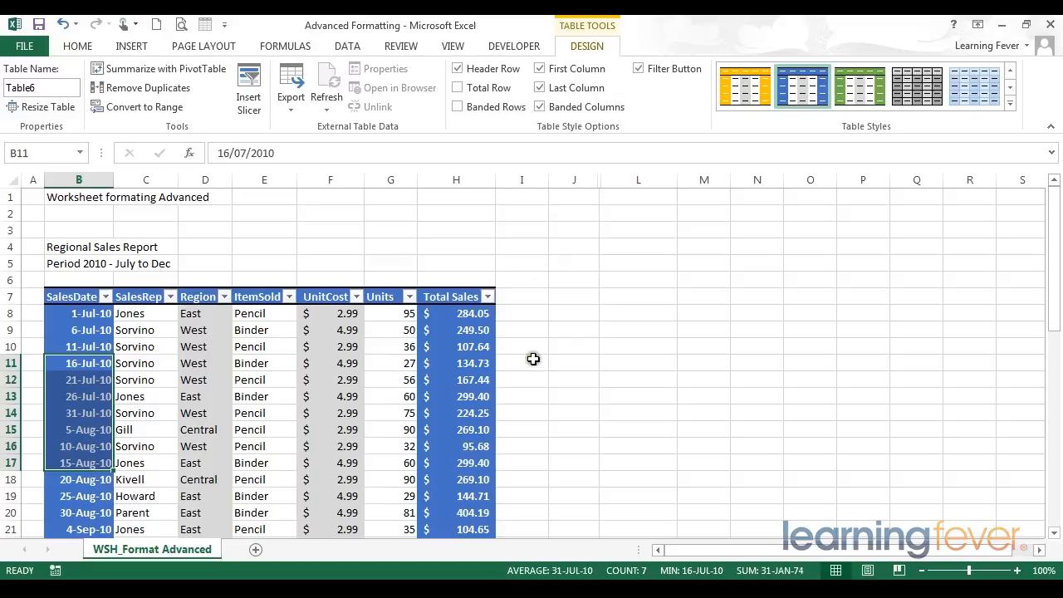
{"action": "left_click", "coordinate": [541, 107]}
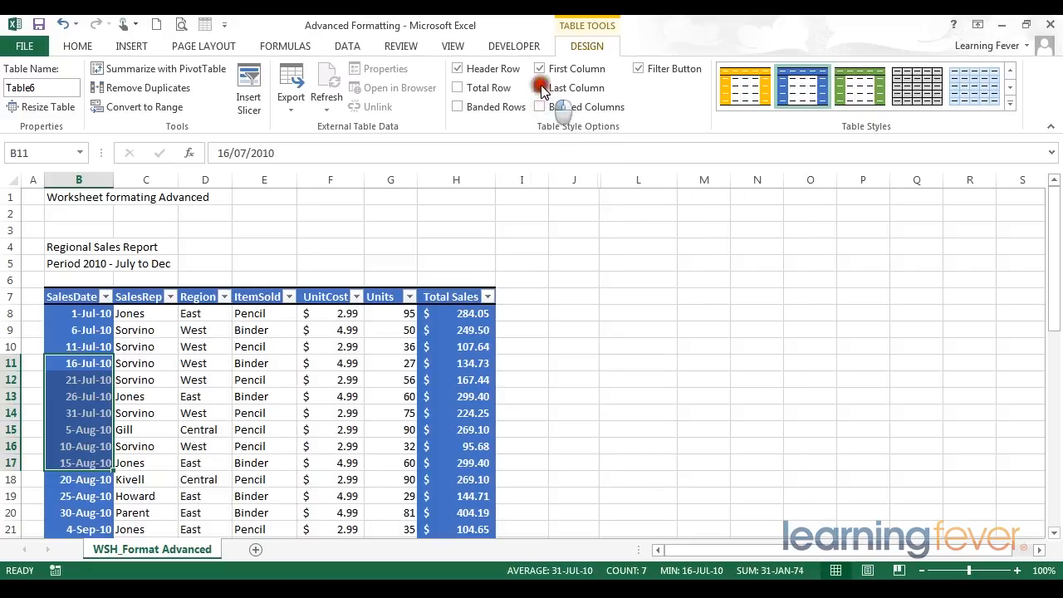
{"action": "left_click", "coordinate": [540, 88]}
{"action": "left_click", "coordinate": [540, 69]}
{"action": "left_click", "coordinate": [457, 107]}
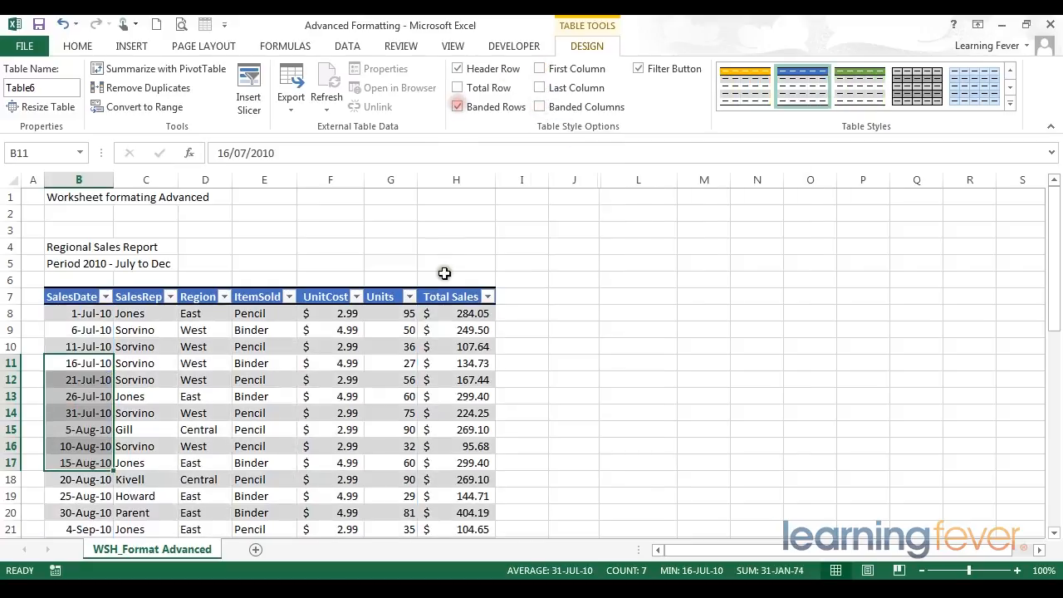
{"action": "left_click", "coordinate": [456, 346]}
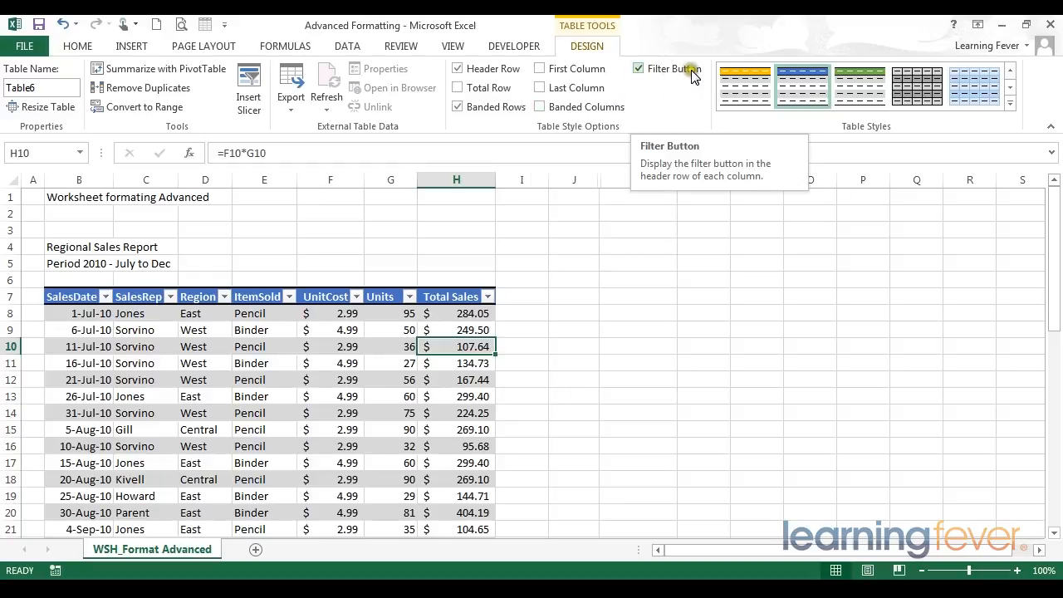
- Turn off Filter Button so the header row shows no dropdown arrows, leaving G10 selected
{"action": "left_click_drag", "start_coordinate": [453, 297], "coordinate": [75, 429]}
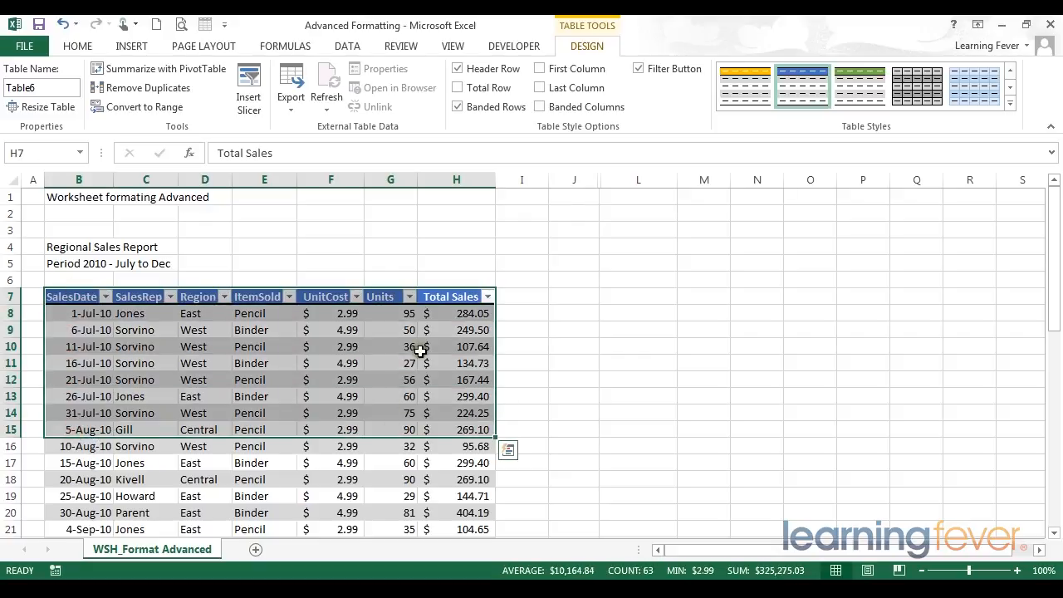
{"action": "left_click", "coordinate": [639, 70]}
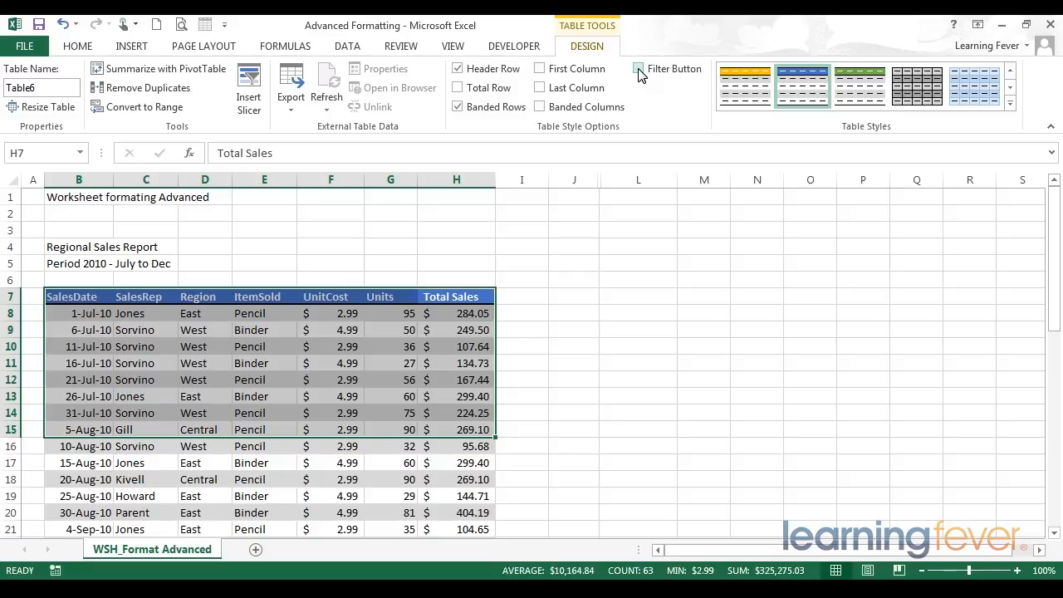
{"action": "left_click", "coordinate": [384, 345]}
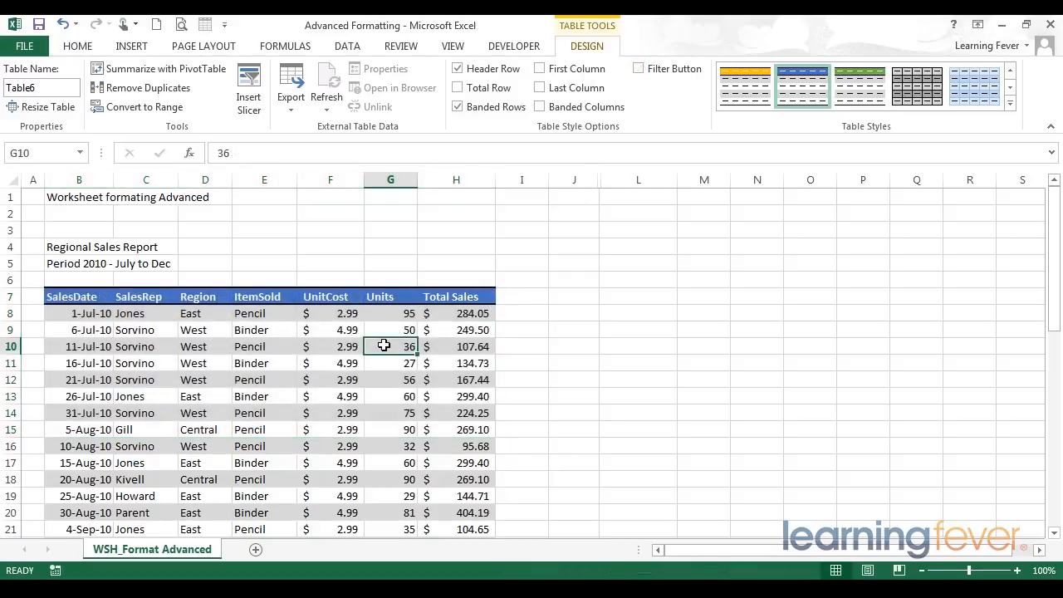